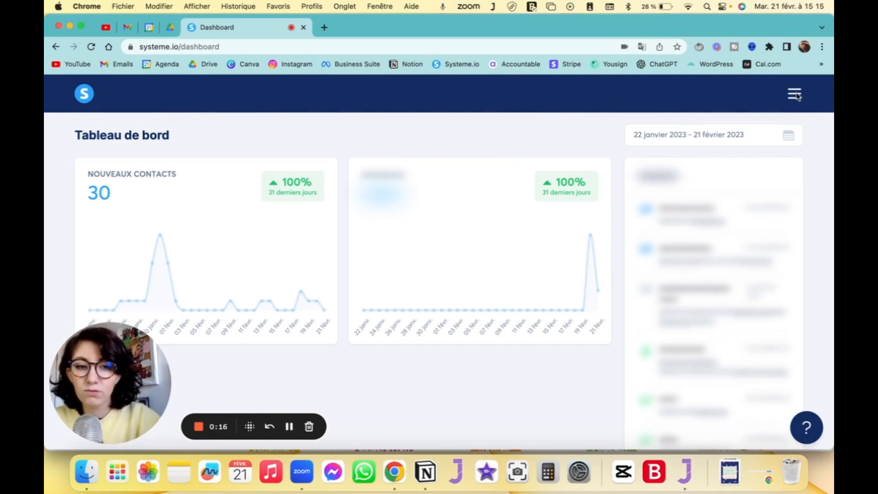
- Create a new automation workflow named Test
click(794, 94)
click(723, 330)
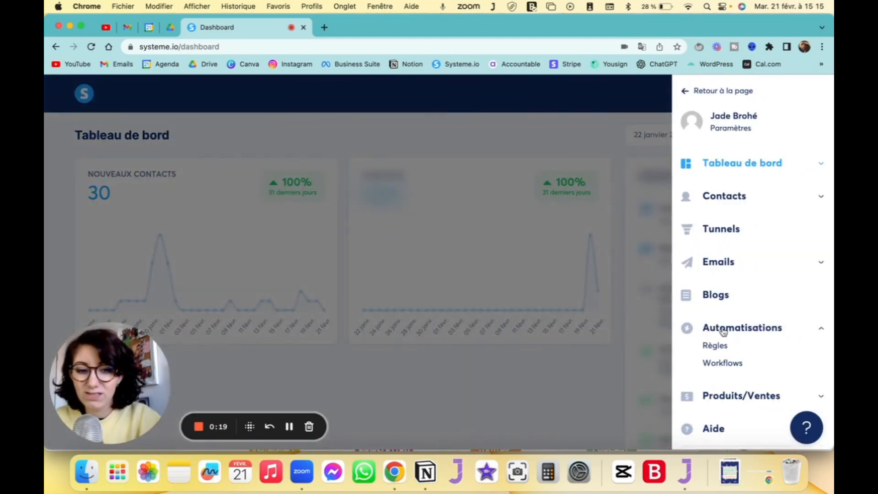
click(719, 364)
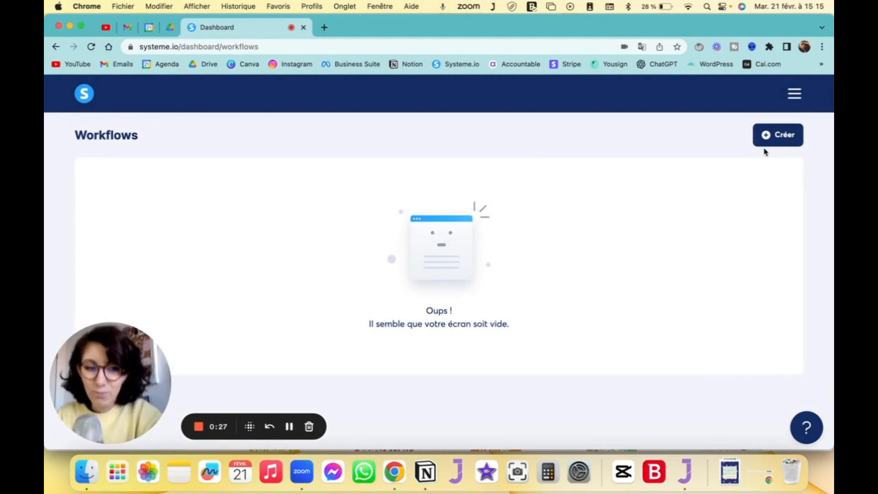
click(773, 137)
text(Test)
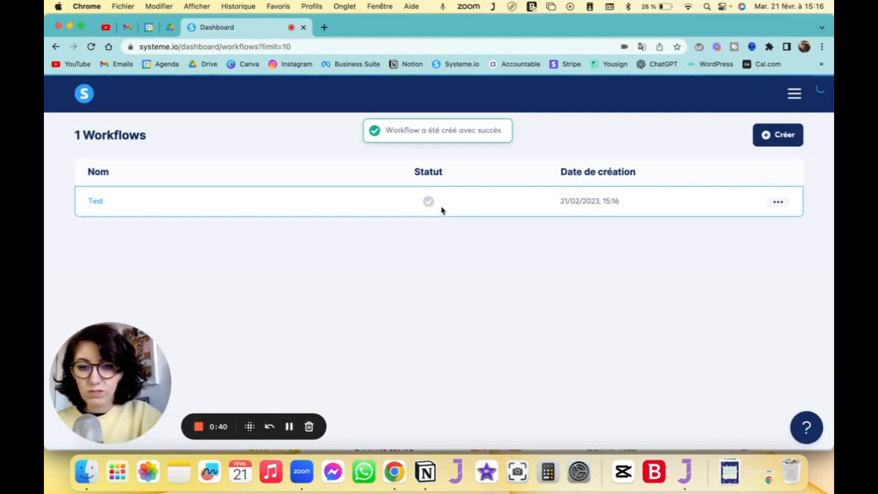
mouse_move(429, 202)
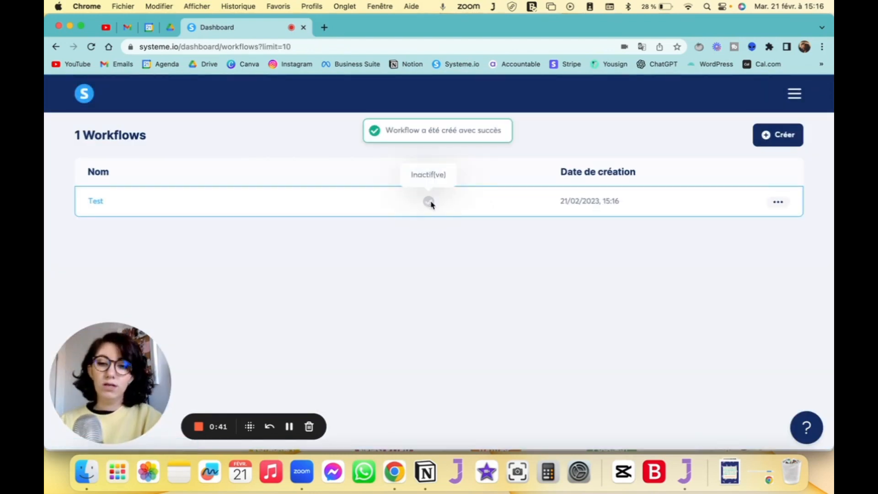
- View the Test workflow's settings and close them without changing its name
click(777, 201)
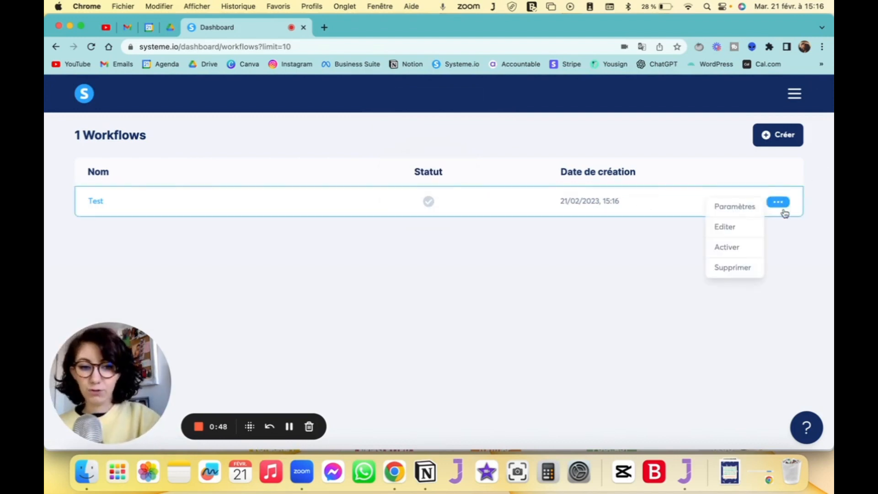
click(742, 207)
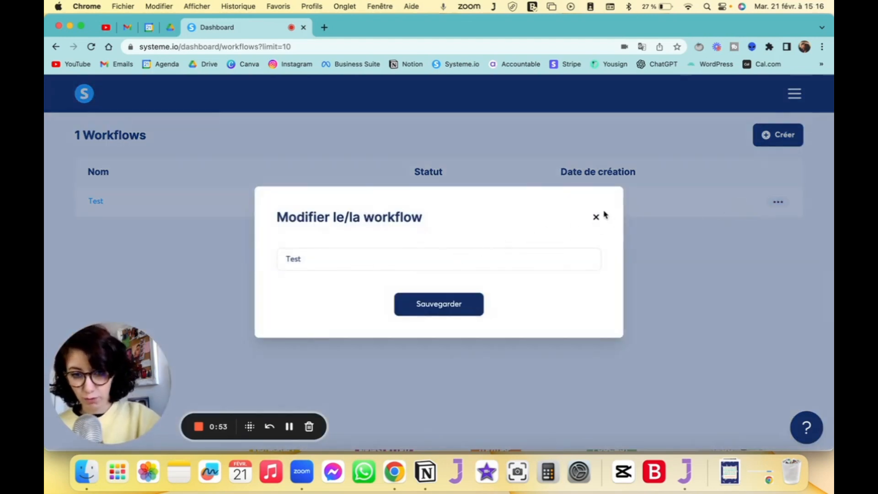
click(596, 216)
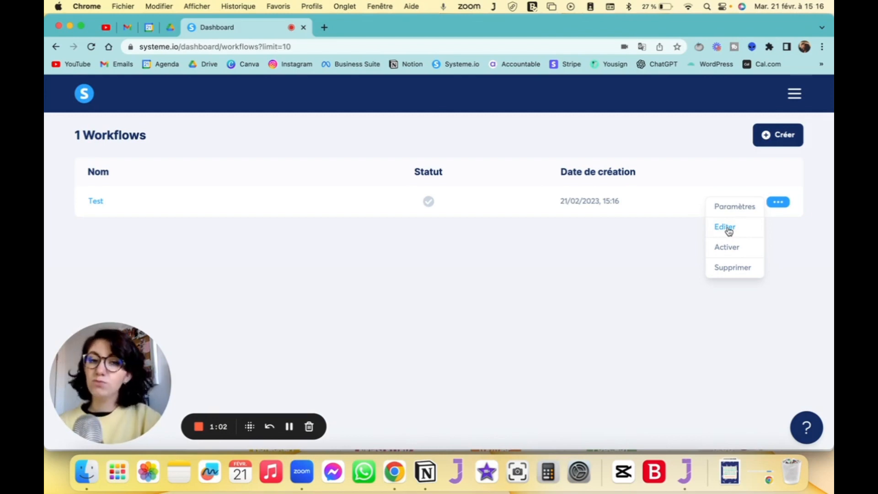
- Open the Test workflow in the builder and start creating its first trigger, showing the trigger choices
click(97, 202)
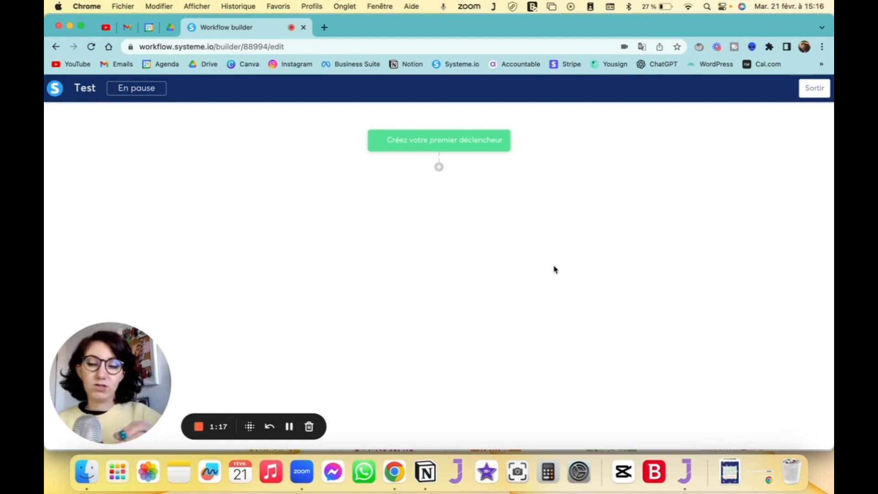
click(439, 141)
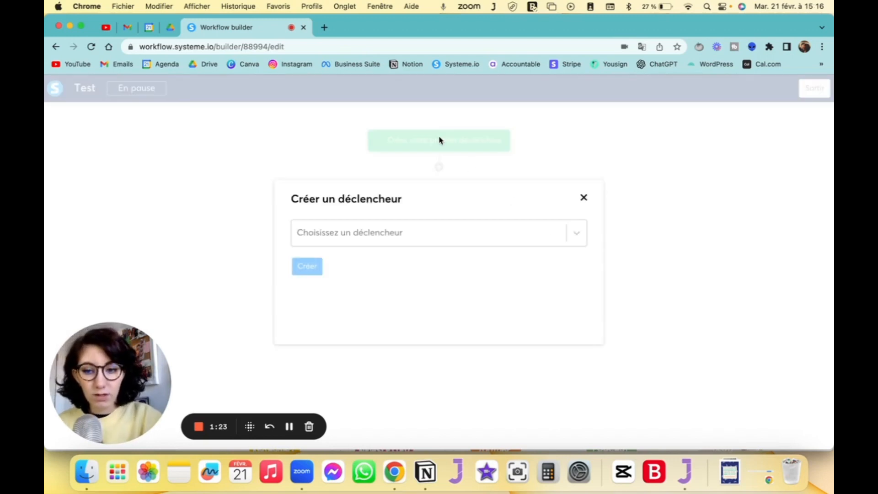
click(456, 231)
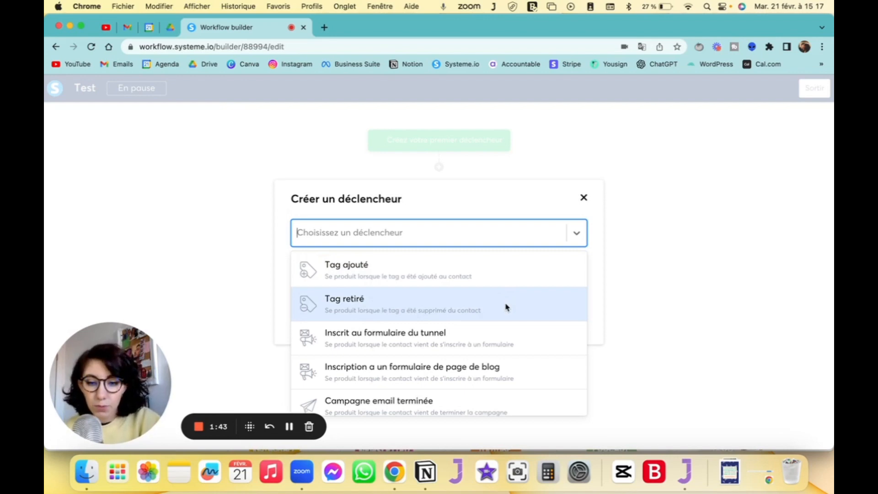
- Examine the trigger types available for the workflow, from tag events to visited pages
scroll(507, 307, down, 2)
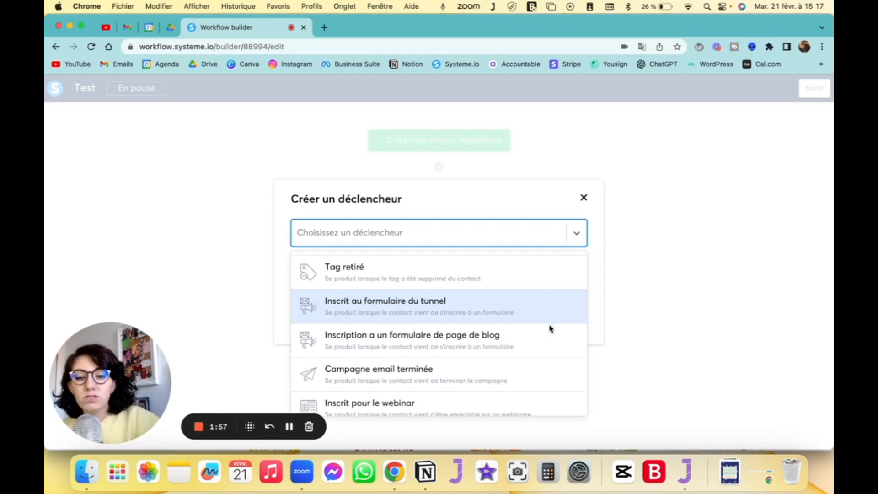
scroll(552, 337, down, 1)
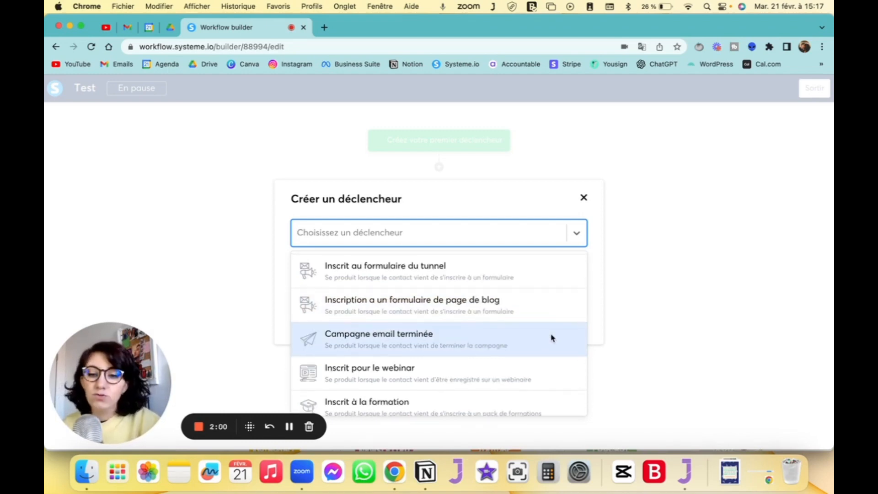
scroll(544, 352, down, 1)
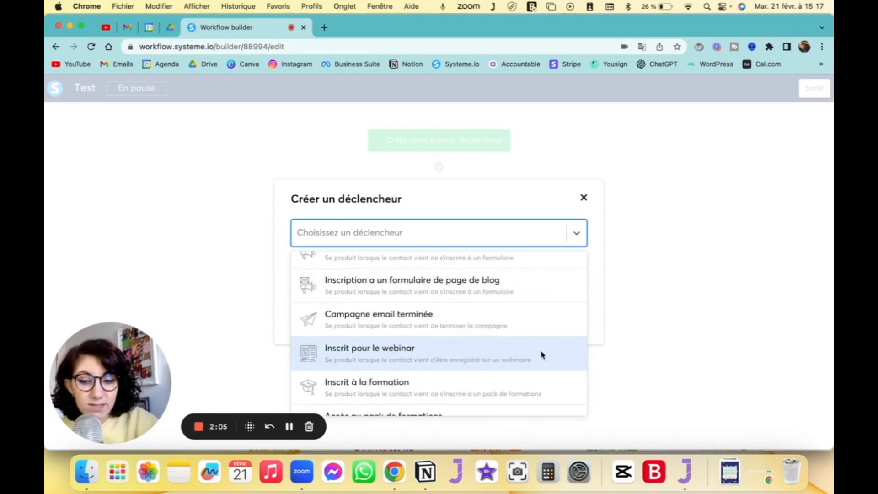
scroll(542, 354, down, 1)
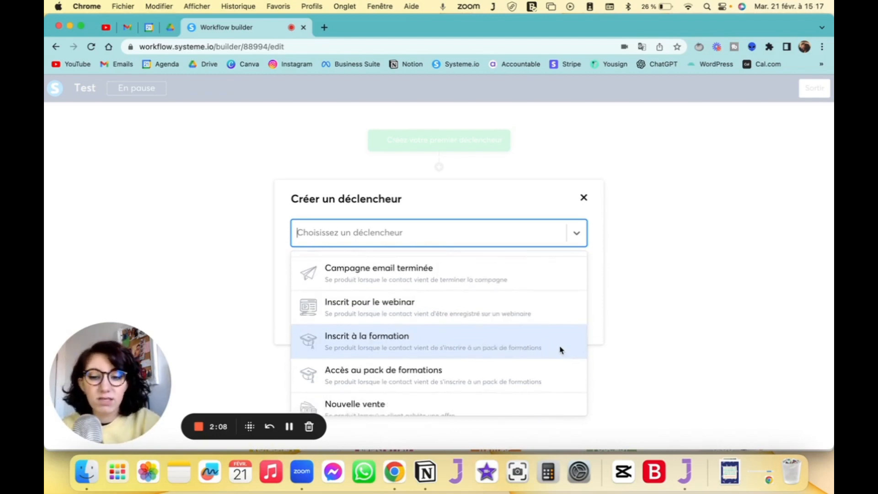
scroll(561, 350, down, 1)
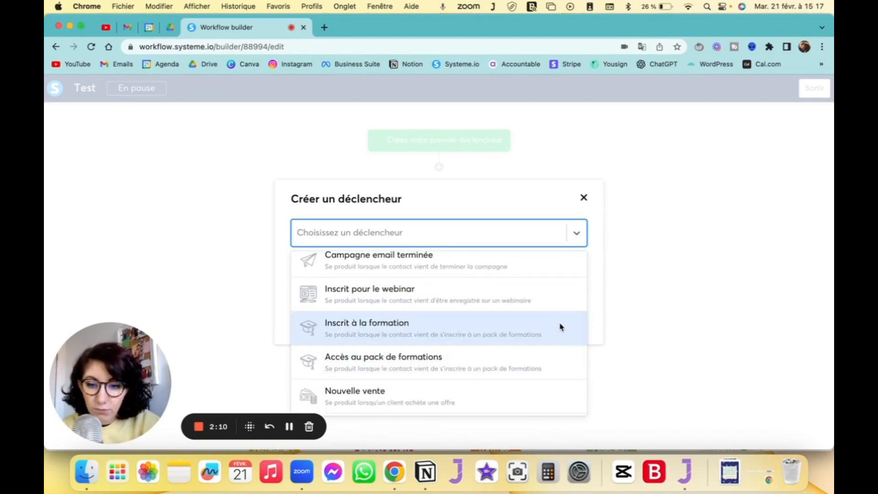
scroll(540, 342, down, 2)
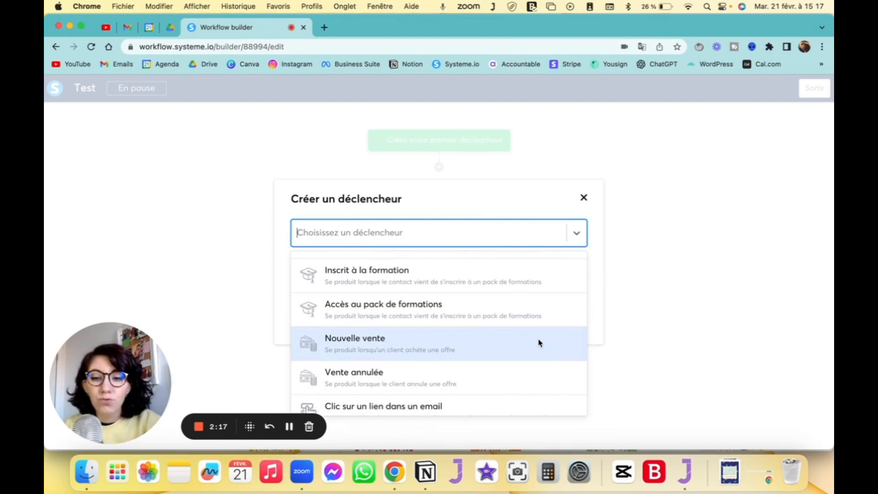
scroll(539, 344, down, 4)
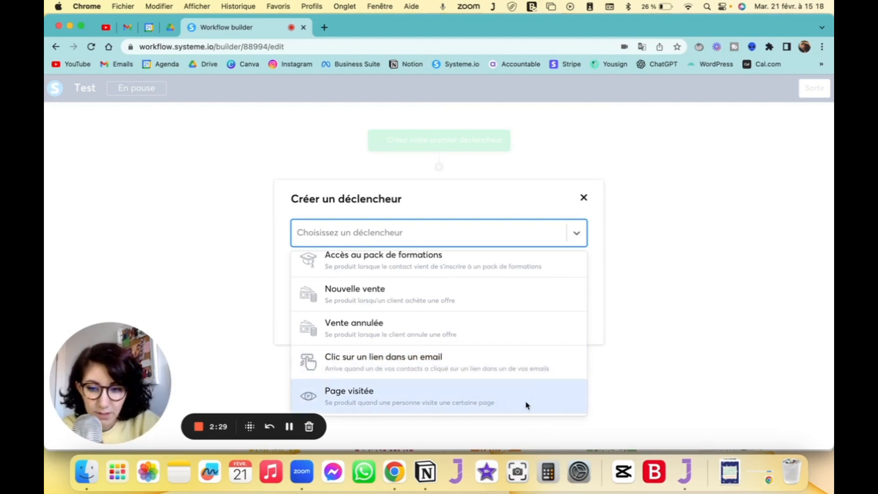
scroll(515, 349, up, 5)
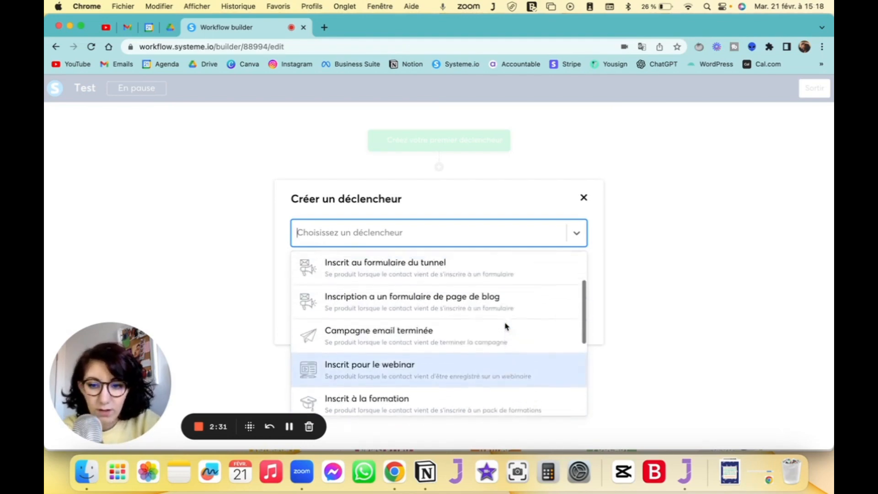
scroll(506, 326, up, 3)
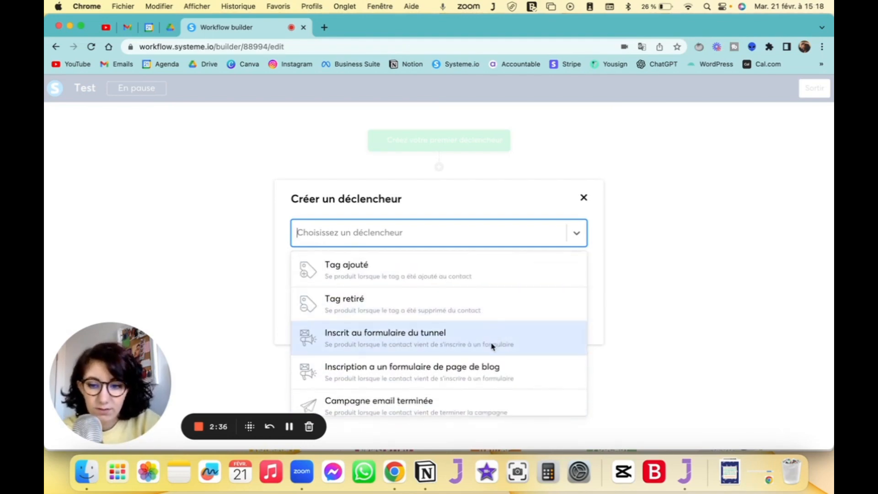
- Create a "Clic sur un lien dans un email" trigger for the email "Important: confirme ton inscription"
scroll(492, 388, down, 2)
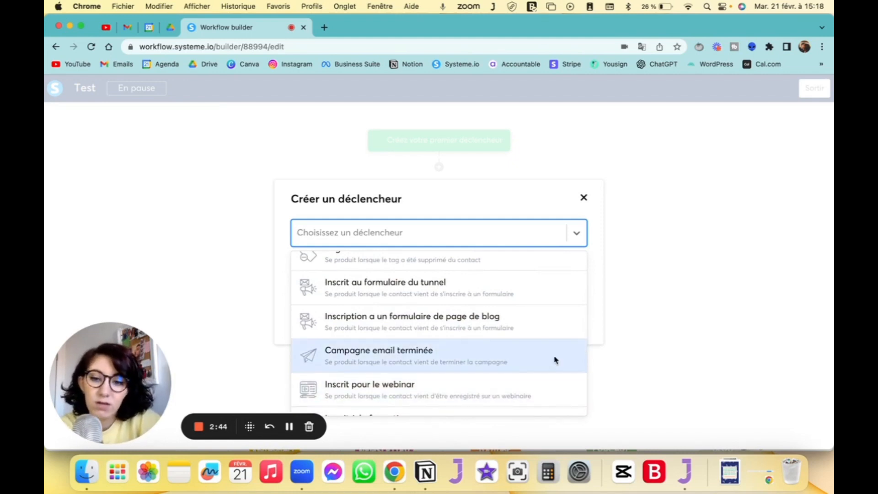
scroll(556, 360, down, 6)
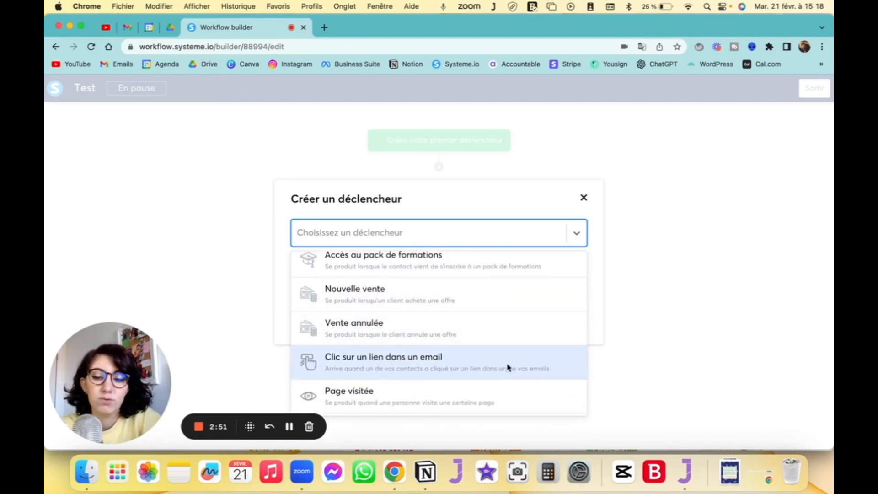
click(487, 364)
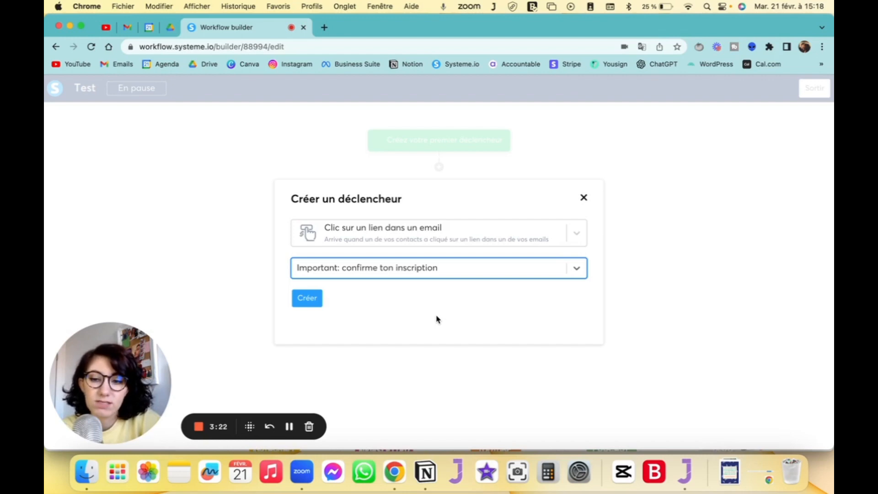
click(307, 298)
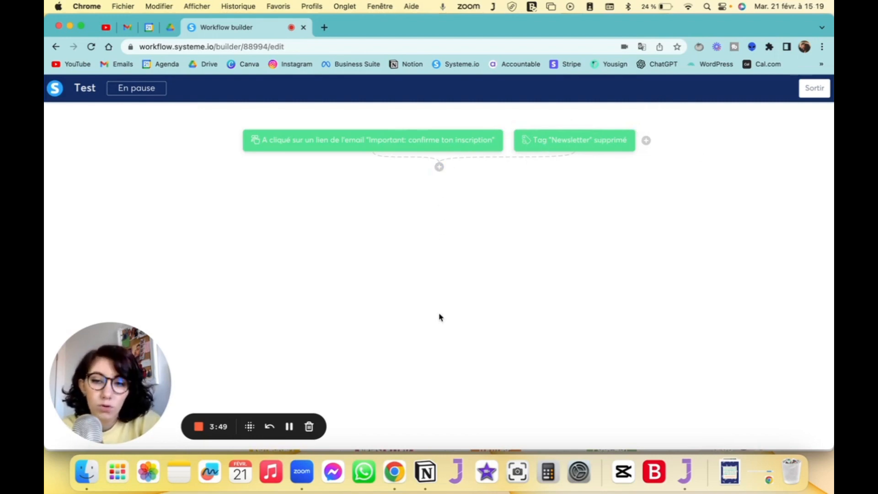
- Remove the trigger for the deleted "Newsletter" tag from the workflow
click(634, 129)
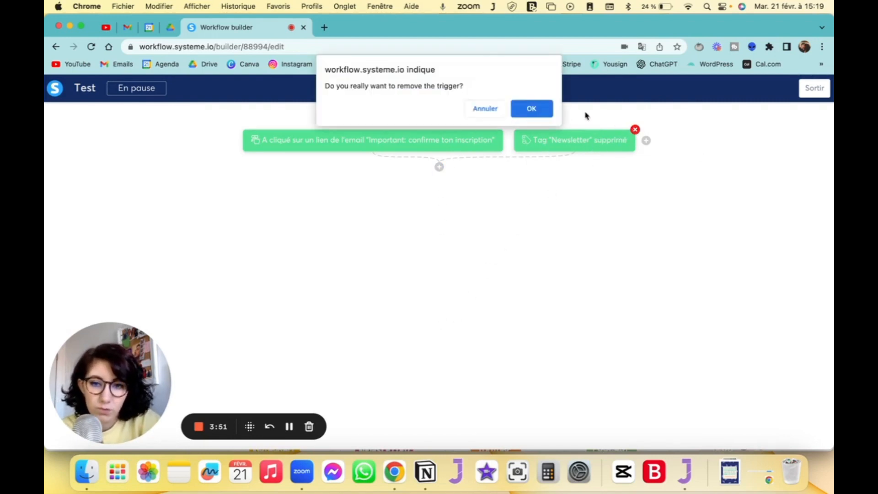
click(513, 113)
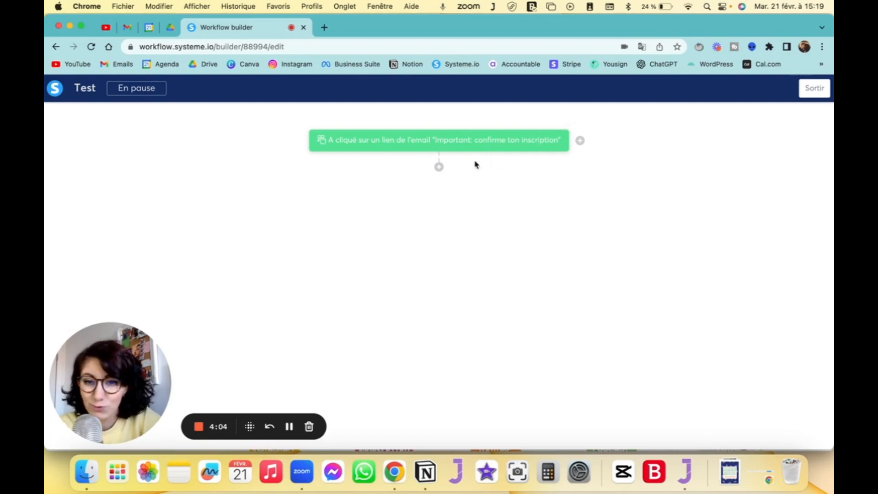
- Add an "Ajouter un tag" action with the tag Newsletter below the email link trigger
click(439, 168)
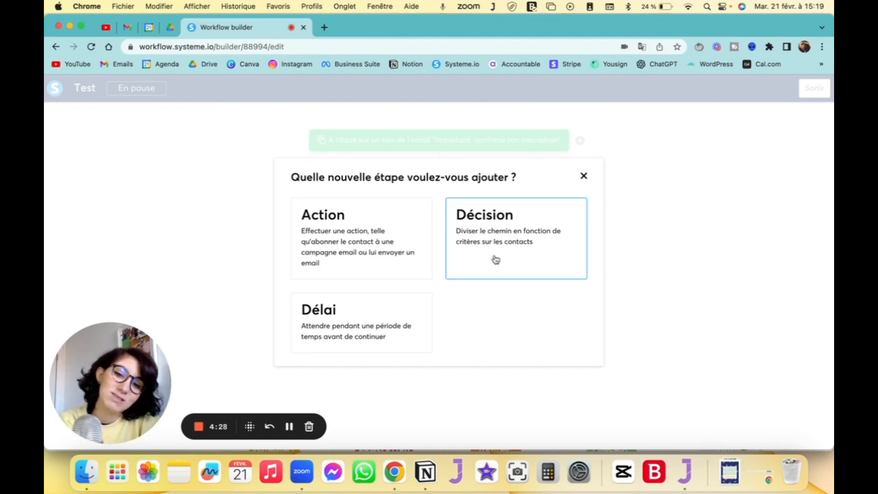
click(363, 265)
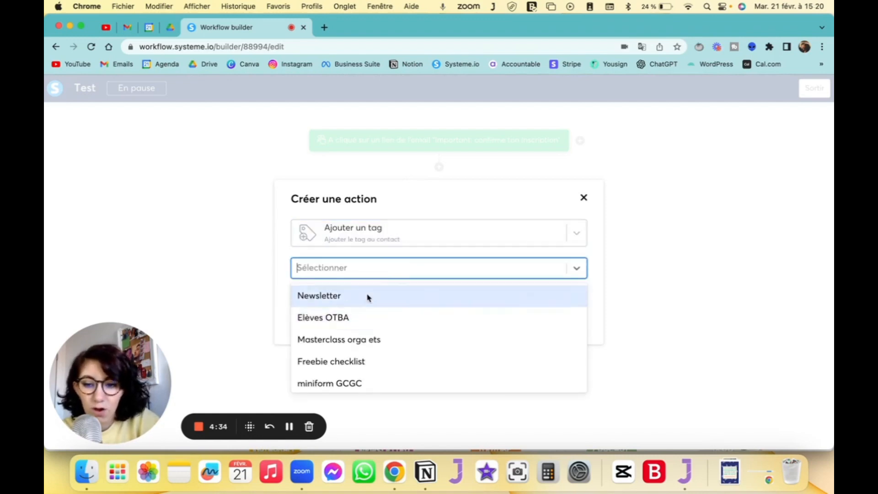
click(367, 297)
click(307, 302)
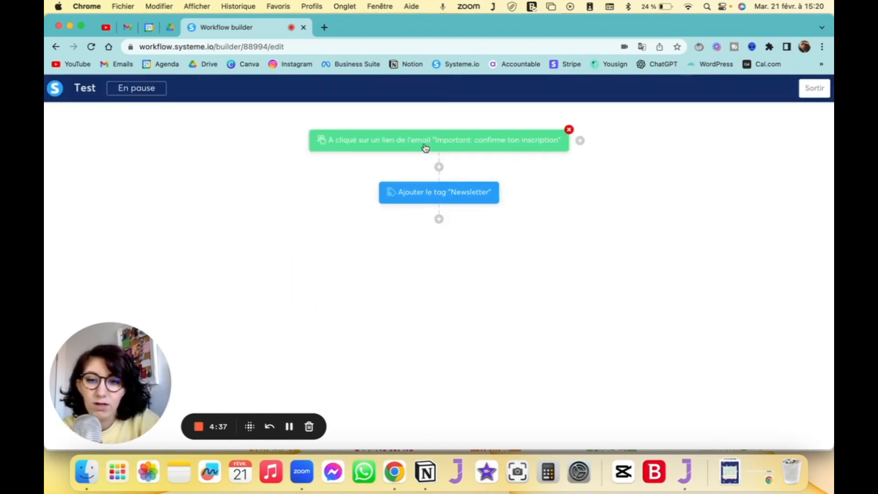
- Remove the action that adds the Newsletter tag from the workflow
click(499, 182)
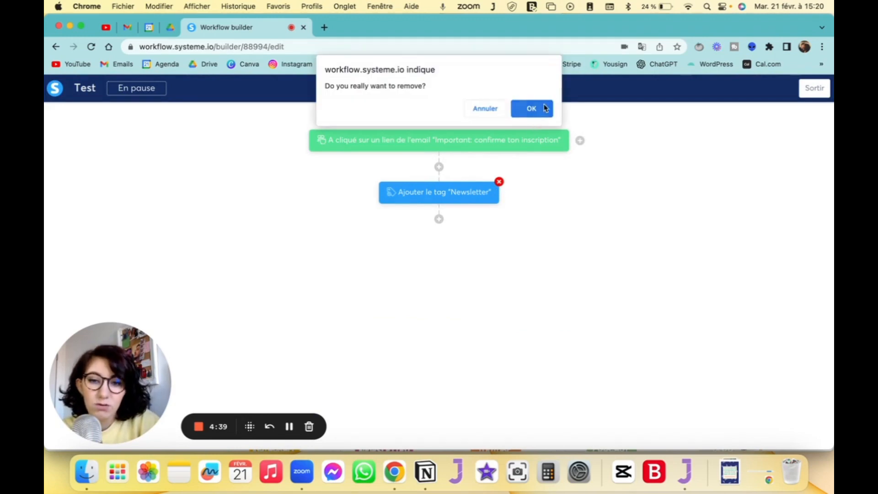
click(531, 108)
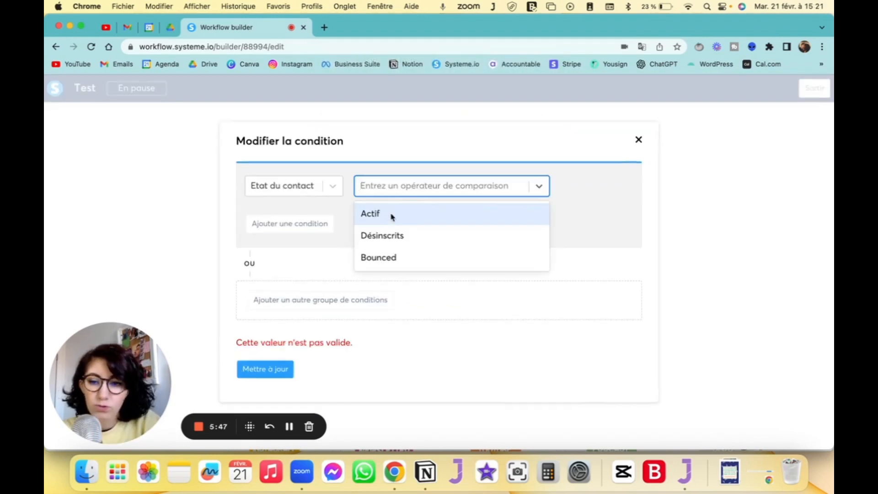
- Set the decision's "Etat du contact" condition to Actif and update the condition
click(392, 216)
click(290, 370)
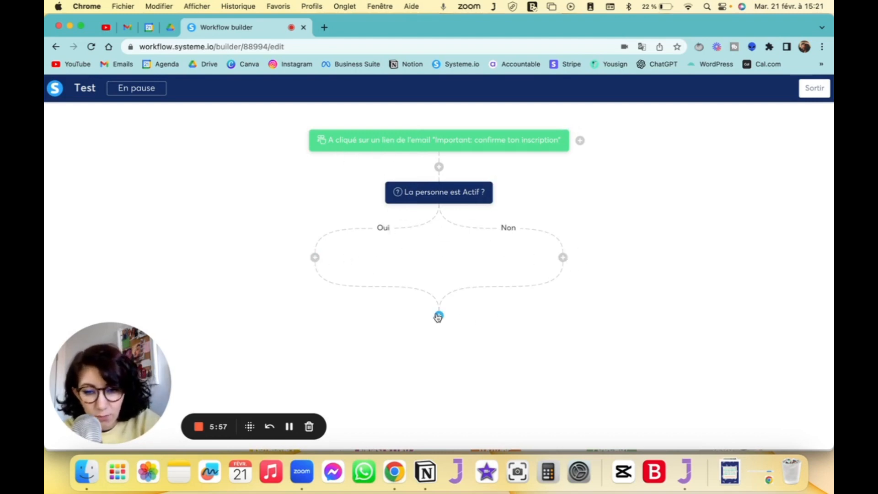
- Check which step types can be added on the decision's Oui branch, without adding one
click(315, 257)
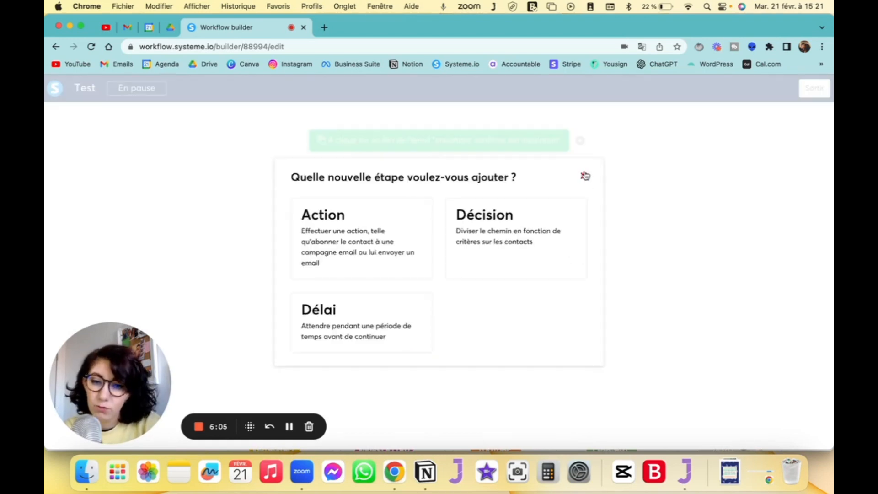
click(584, 176)
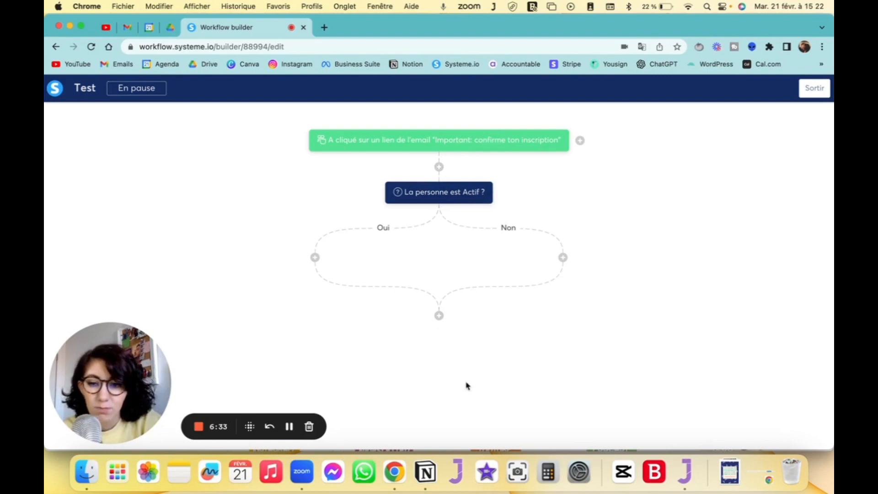
- Add a 1-minute delay below the point where the Oui and Non branches rejoin
click(440, 317)
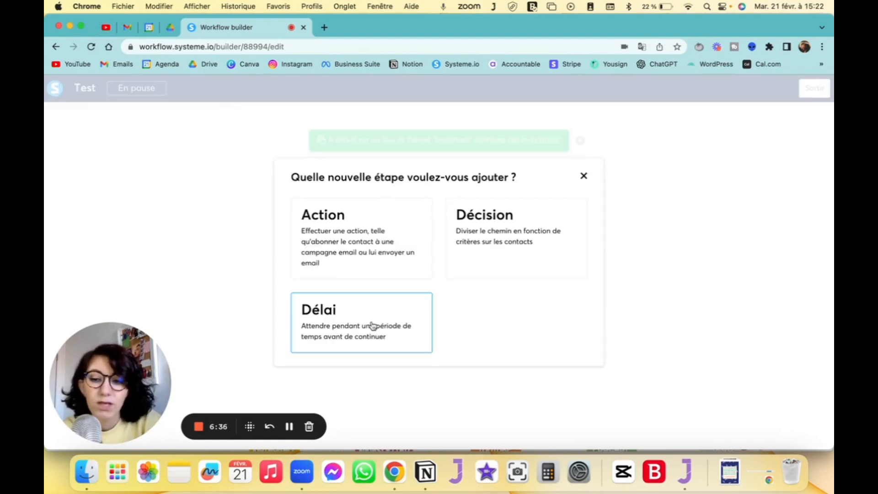
click(373, 325)
click(333, 254)
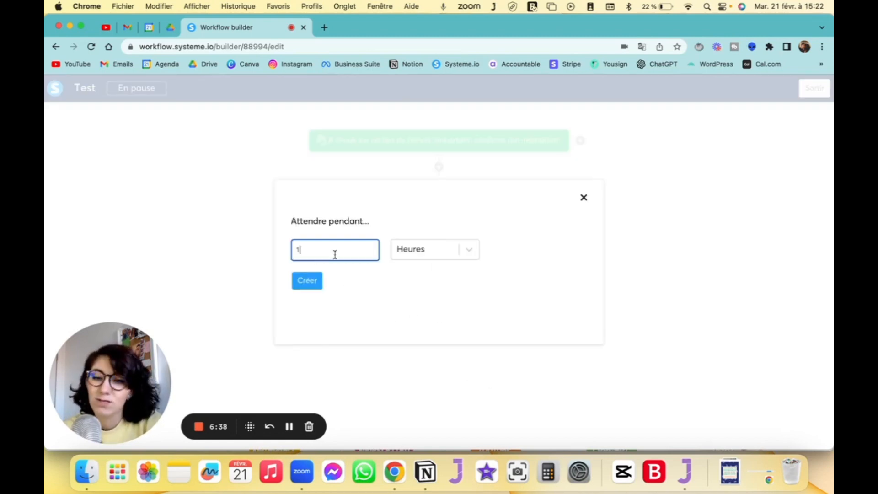
click(448, 250)
click(441, 276)
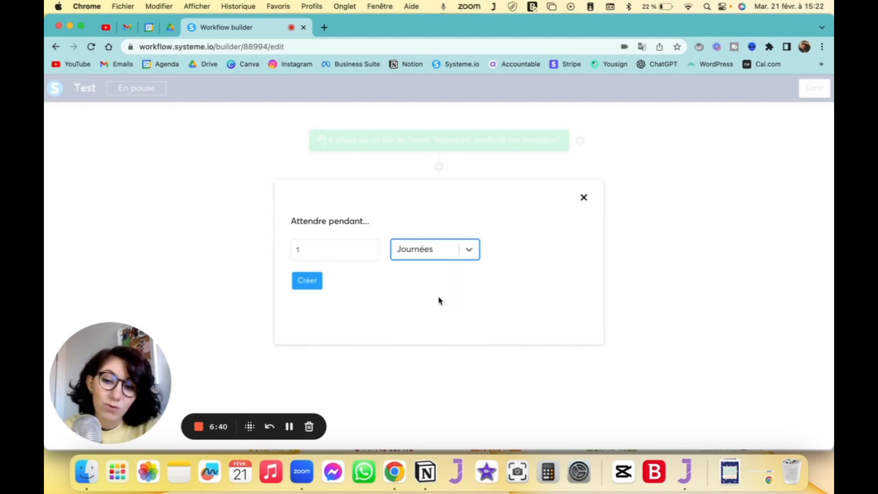
click(431, 254)
click(431, 322)
click(307, 281)
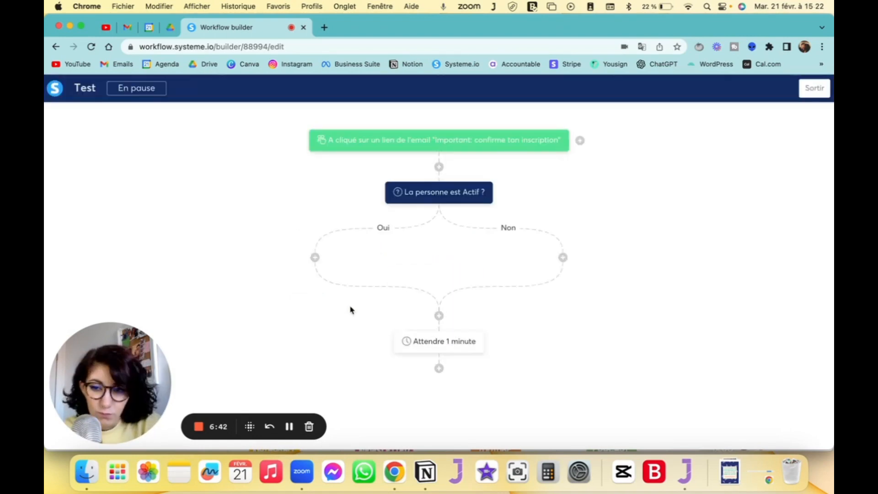
- Start adding a new step below the 1-minute delay
click(439, 368)
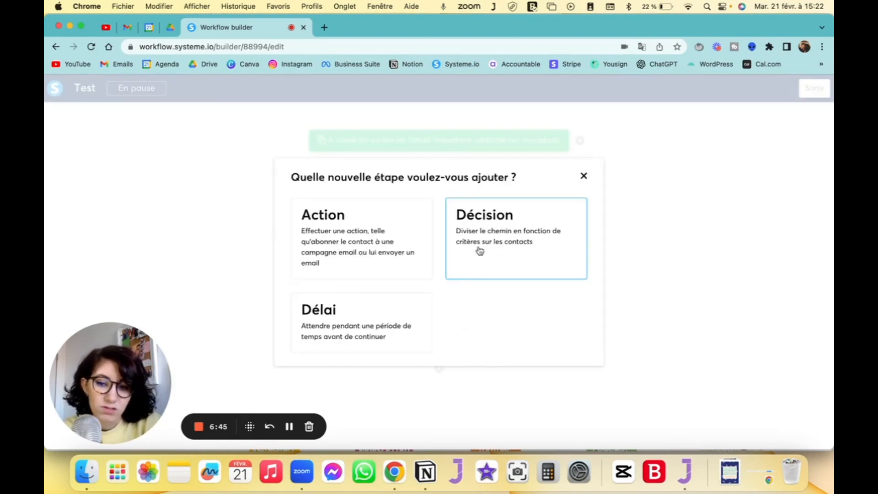